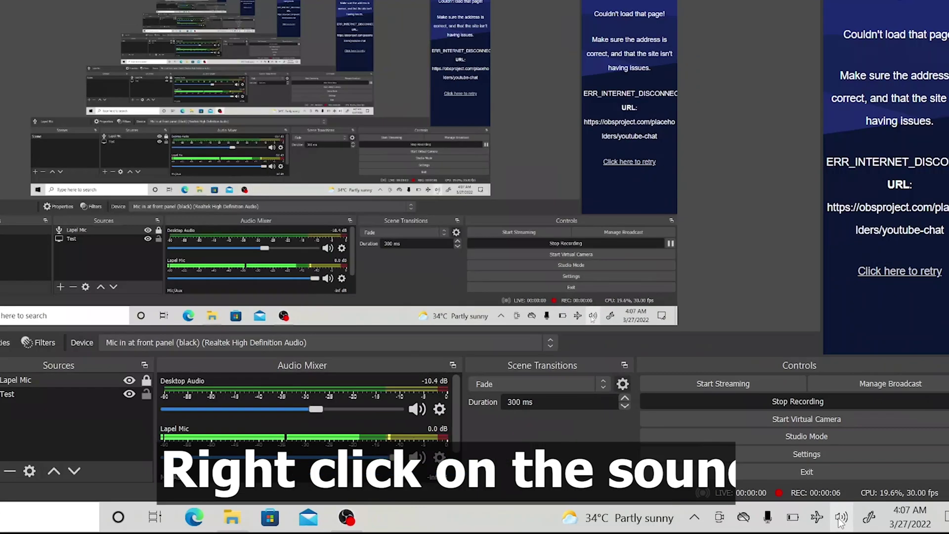
# Open the classic Sound Control Panel via the taskbar speaker's Sound settings.
pyautogui.rightClick(840, 521)
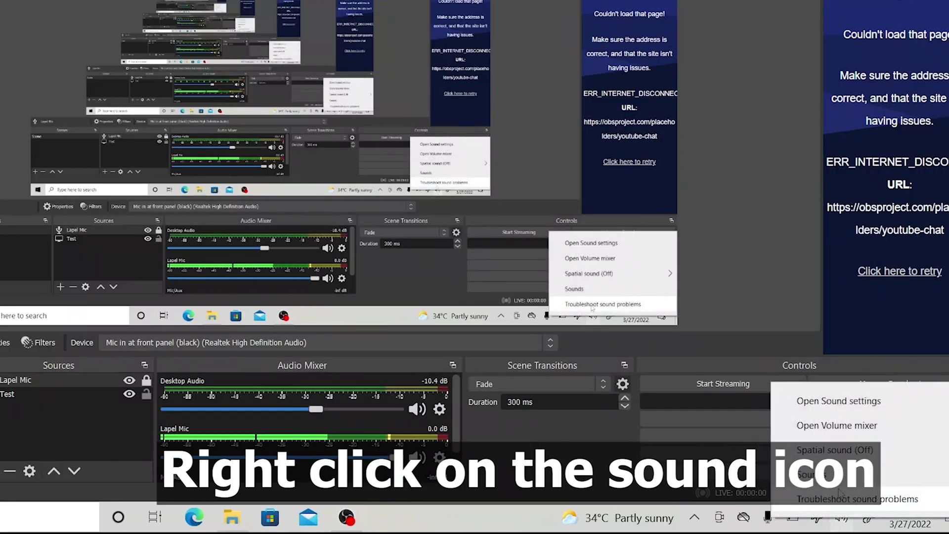
pyautogui.click(854, 404)
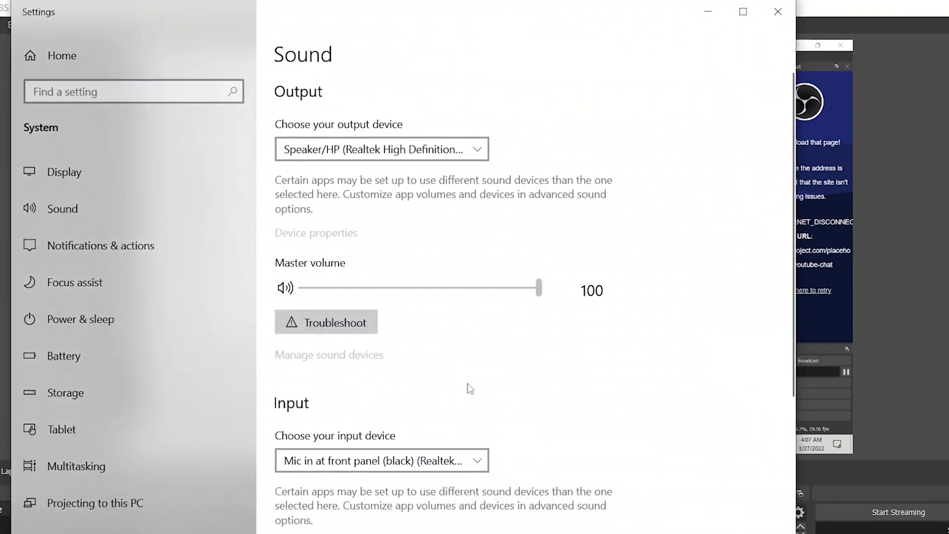
pyautogui.scroll(-4, 467, 387)
pyautogui.scroll(-2, 467, 388)
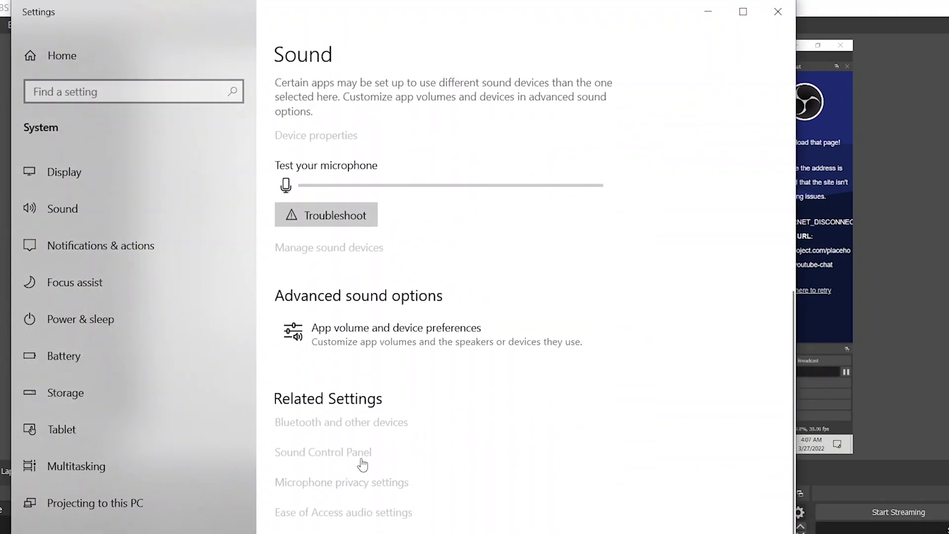
pyautogui.click(362, 462)
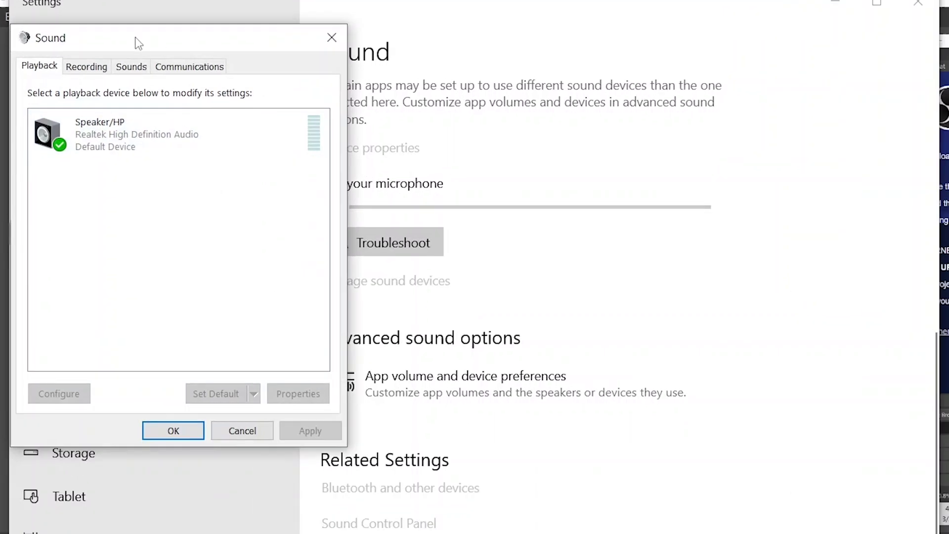
# Review the front-panel mic's Listen and Levels properties on the Recording tab, then confirm.
pyautogui.click(76, 66)
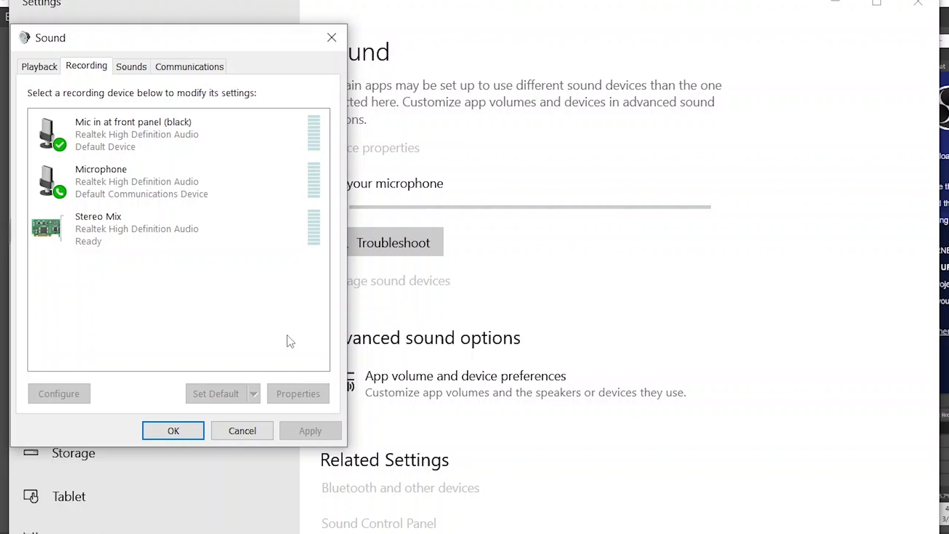
pyautogui.rightClick(274, 146)
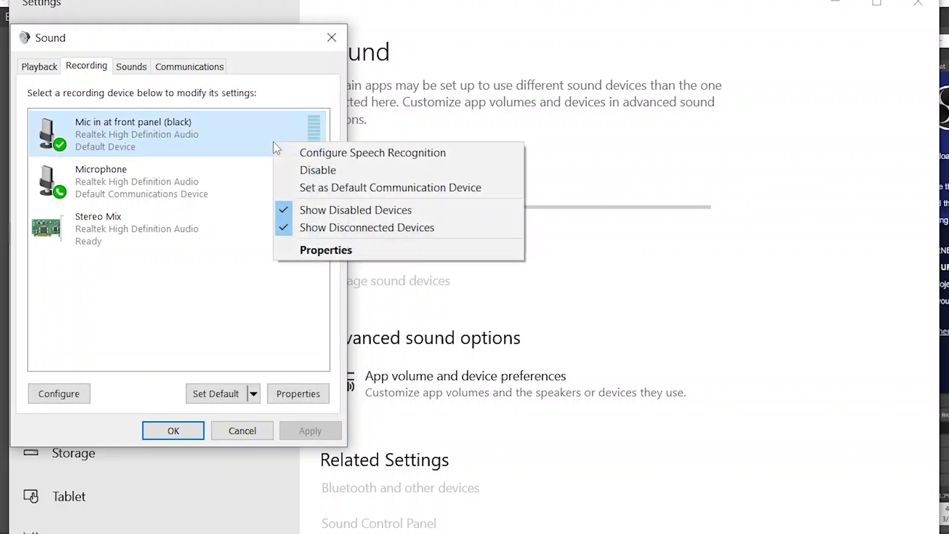
pyautogui.click(315, 252)
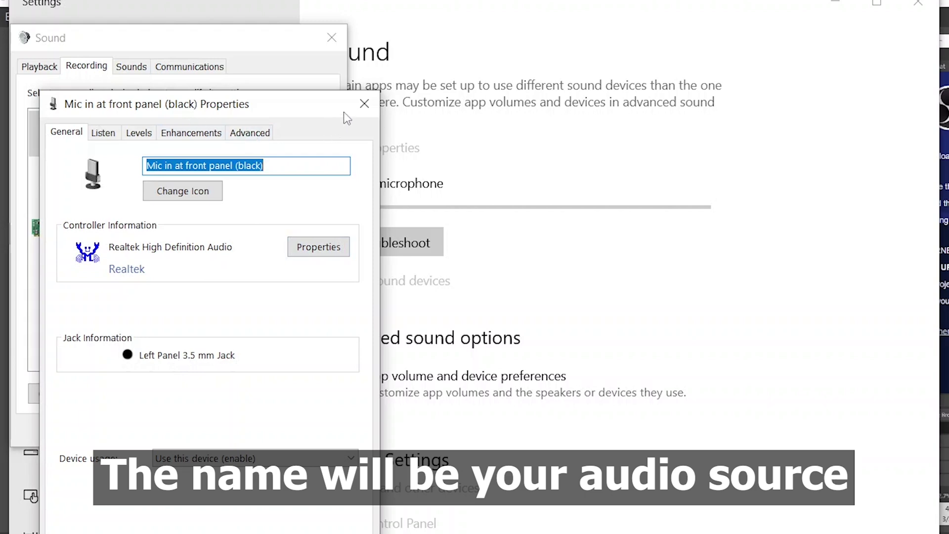
pyautogui.click(109, 134)
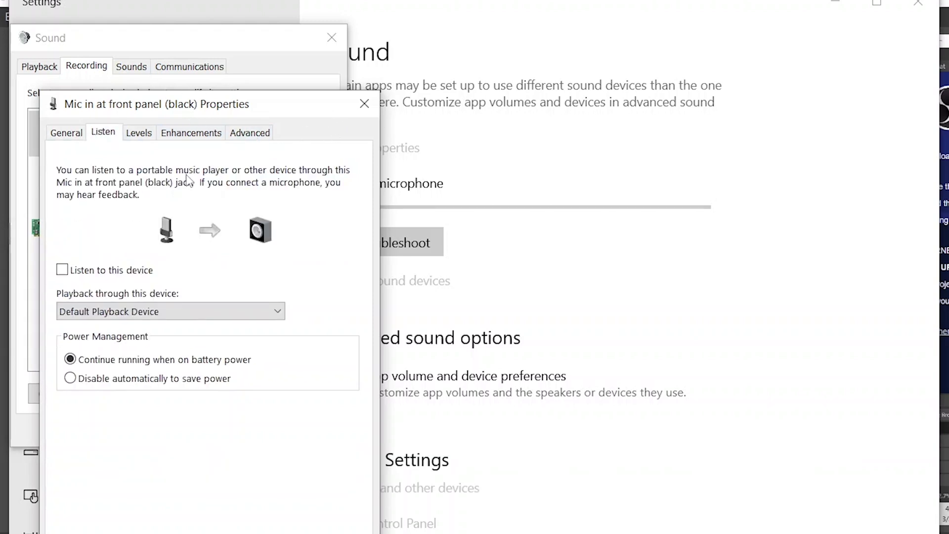
pyautogui.click(152, 139)
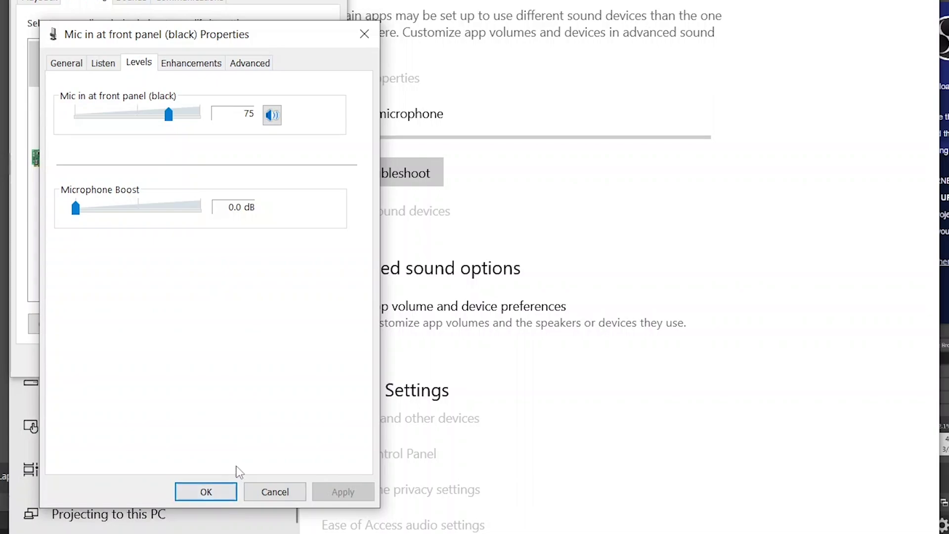
pyautogui.click(218, 489)
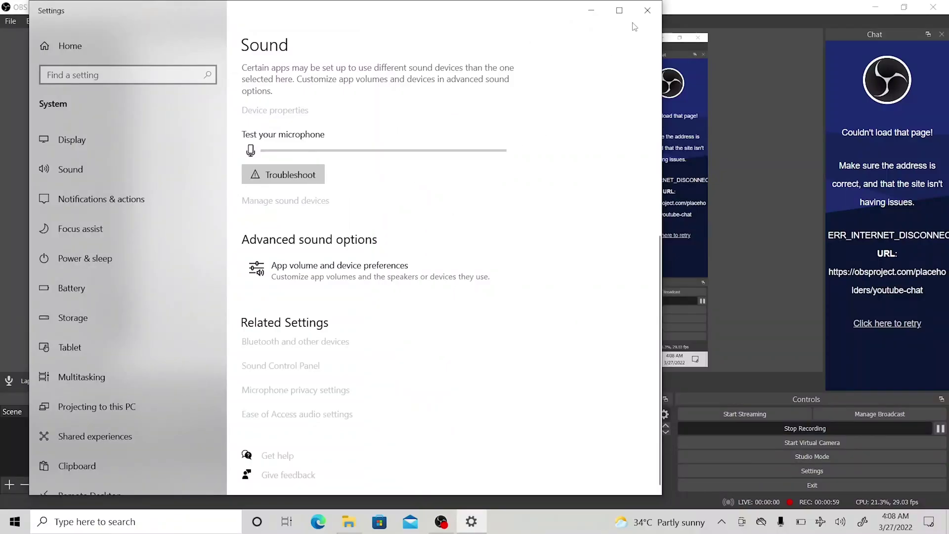
# Close the Windows Settings window to return to OBS Studio.
pyautogui.click(647, 9)
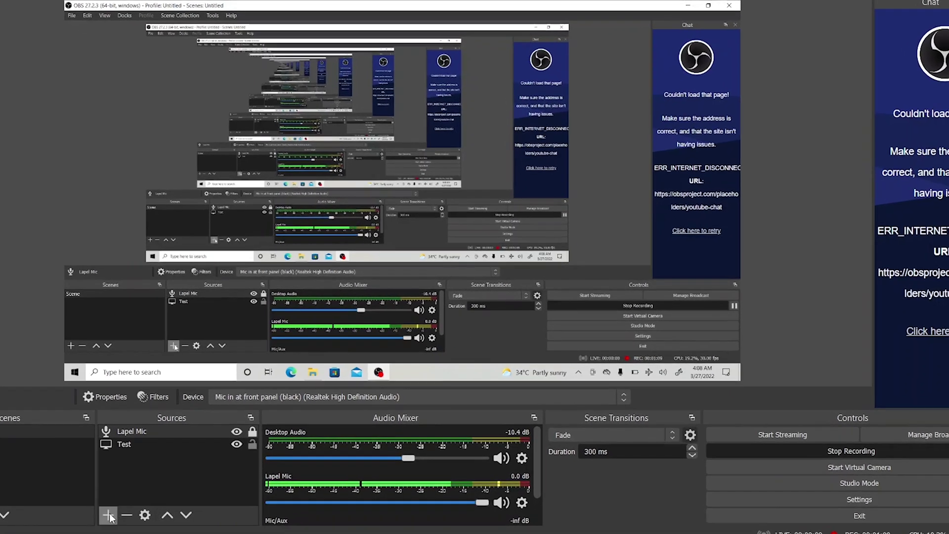
# Add an Audio Input Capture source using Mic in at front panel as its device.
pyautogui.click(153, 484)
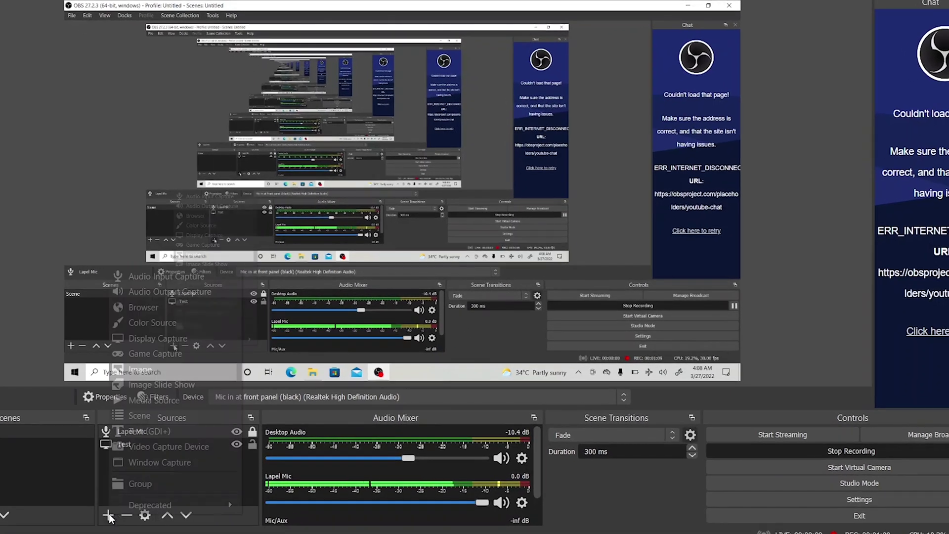
pyautogui.click(161, 278)
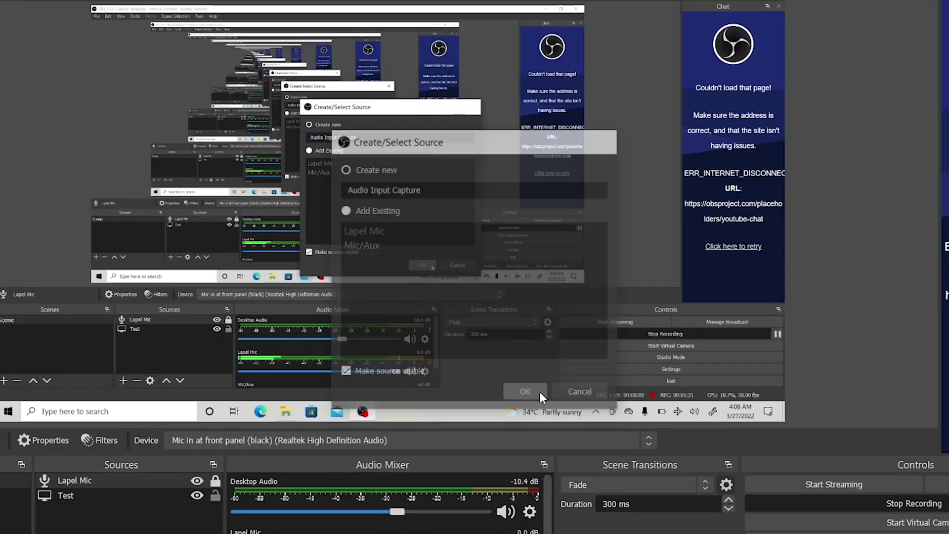
pyautogui.click(540, 392)
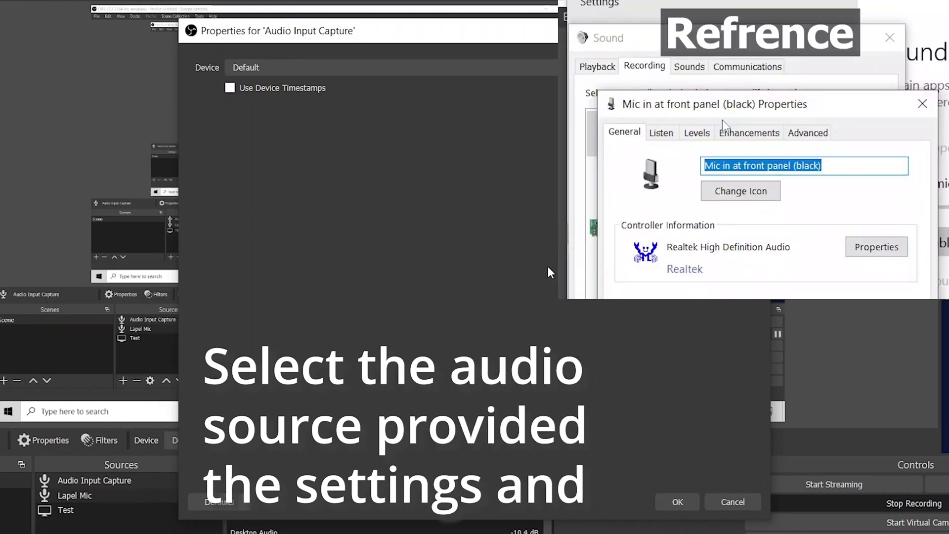
pyautogui.click(334, 67)
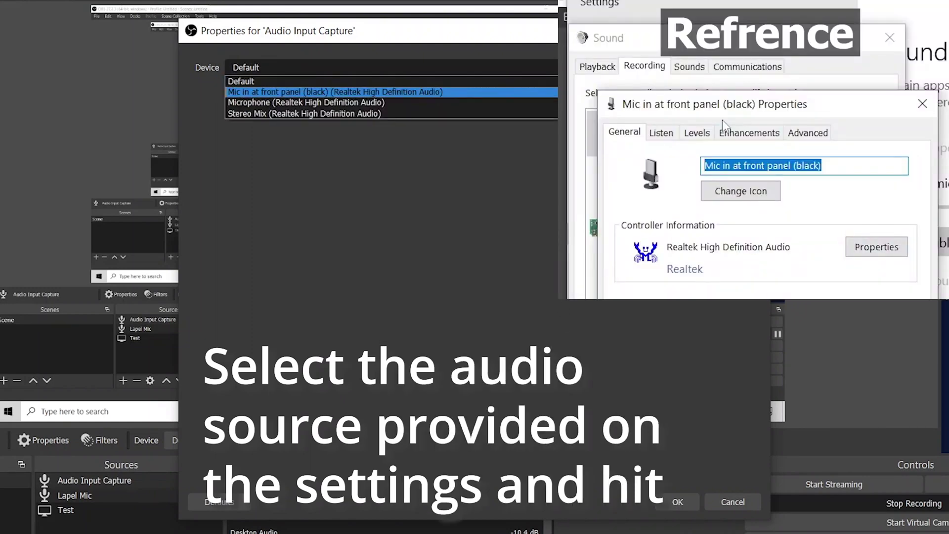
pyautogui.click(736, 87)
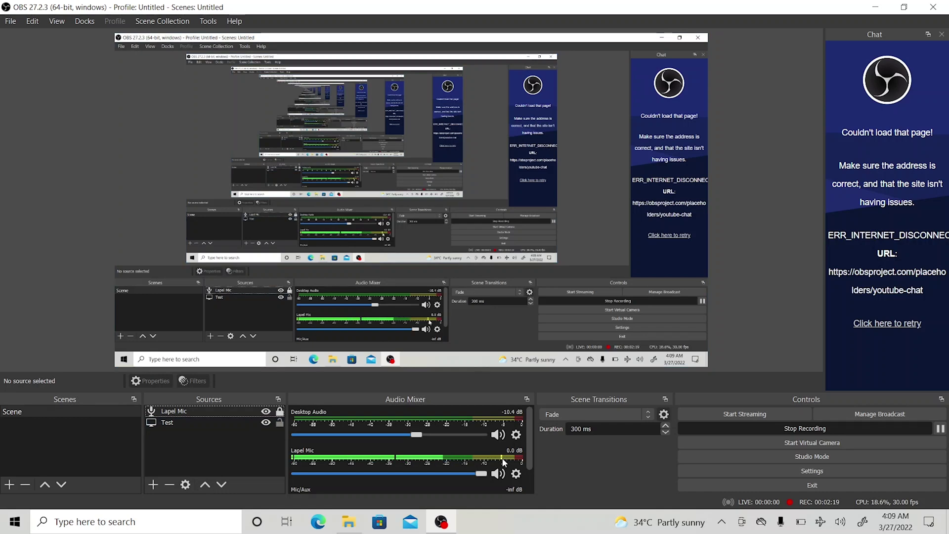
# Open the Lapel Mic filters and raise the Compressor output gain to 16.50 dB.
pyautogui.click(182, 412)
pyautogui.click(187, 435)
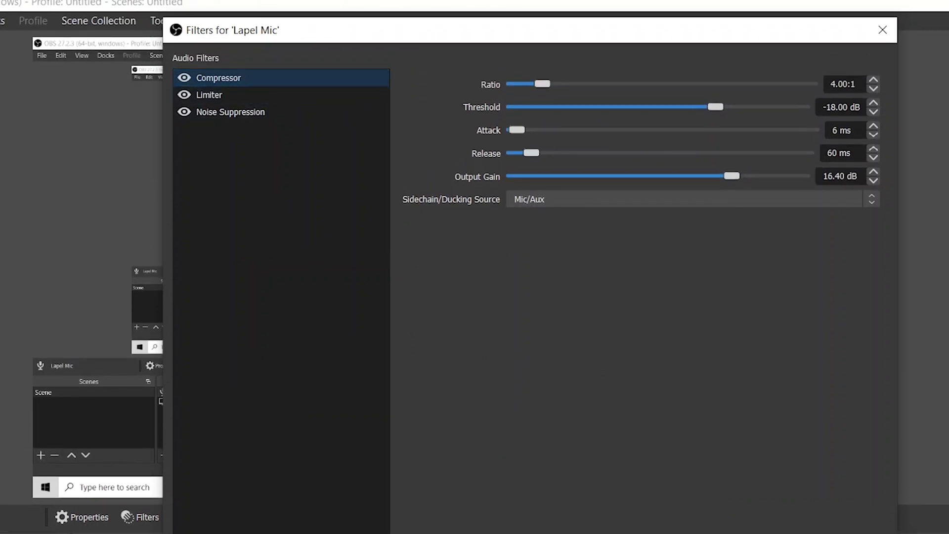
pyautogui.click(180, 514)
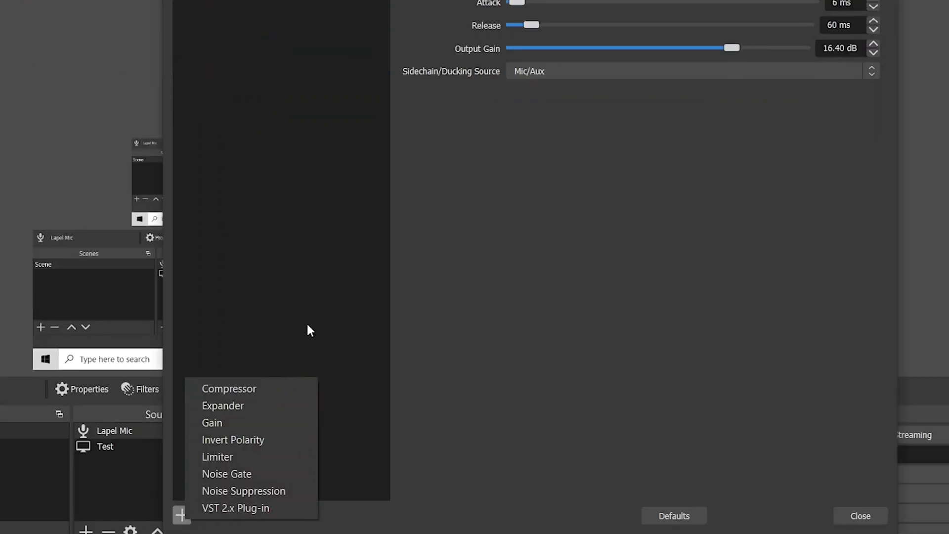
pyautogui.click(315, 302)
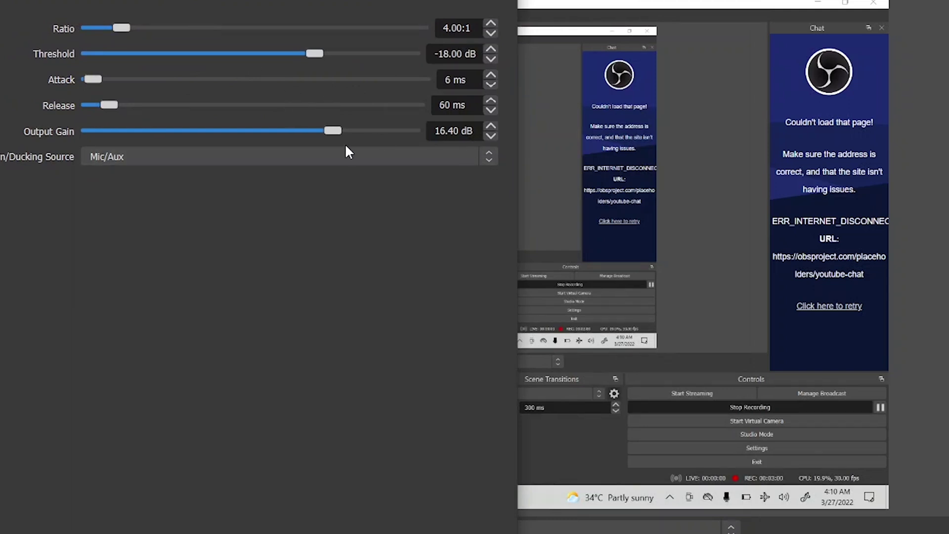
pyautogui.click(490, 126)
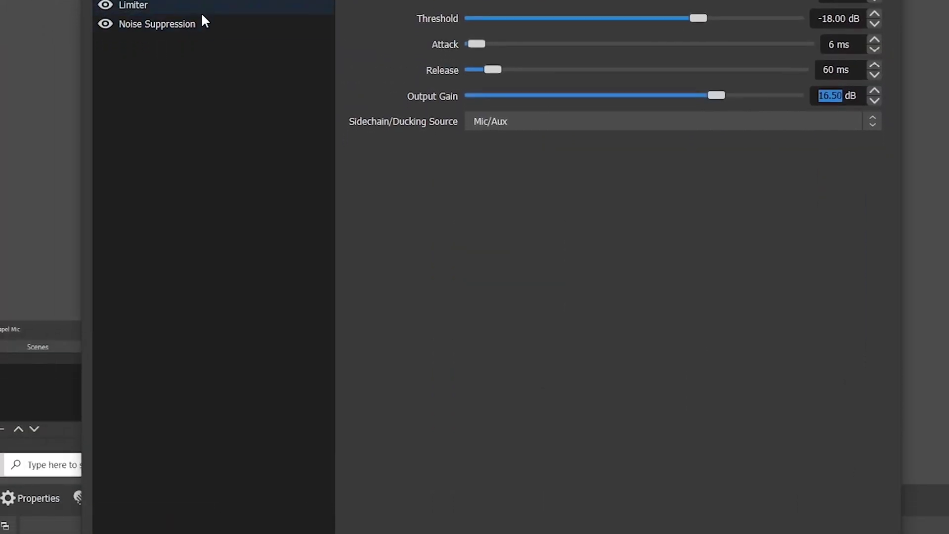
# Add a Limiter filter at -3.00 dB, then view Noise Suppression's RNNoise setting.
pyautogui.click(102, 521)
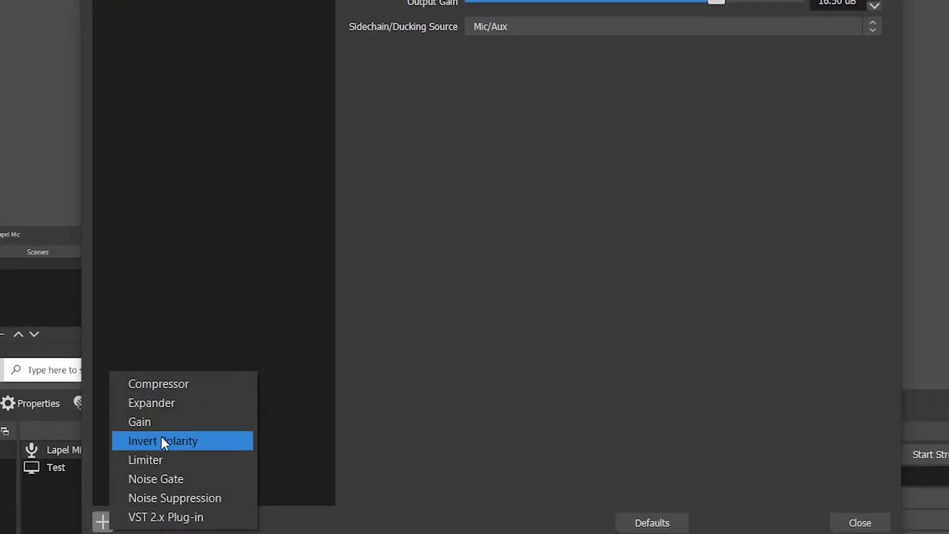
pyautogui.click(146, 460)
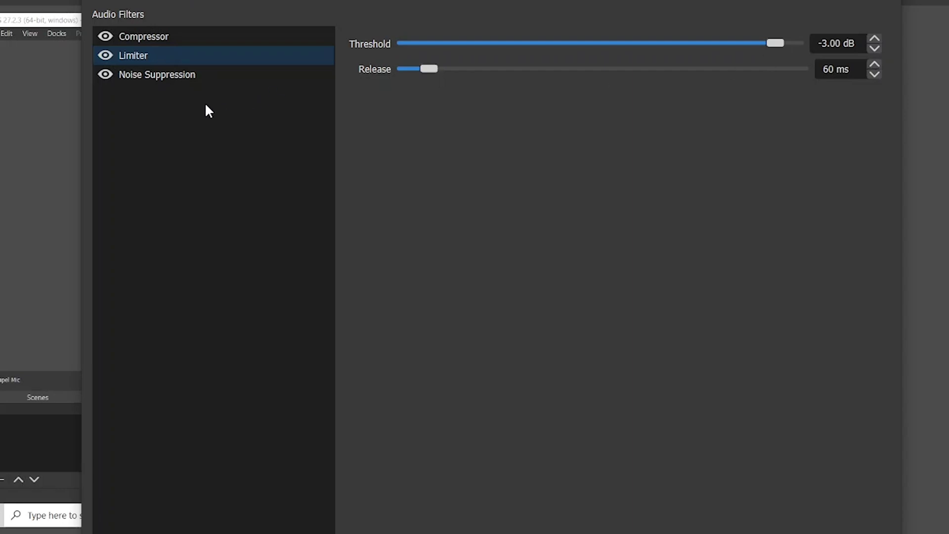
pyautogui.click(206, 77)
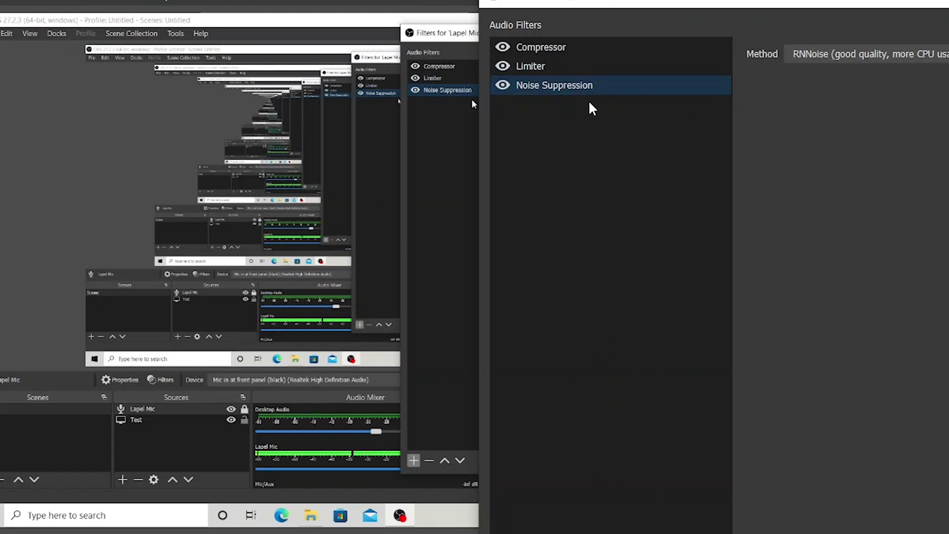
# Toggle Noise Suppression off and on, move the Filters window, then close it.
pyautogui.click(502, 86)
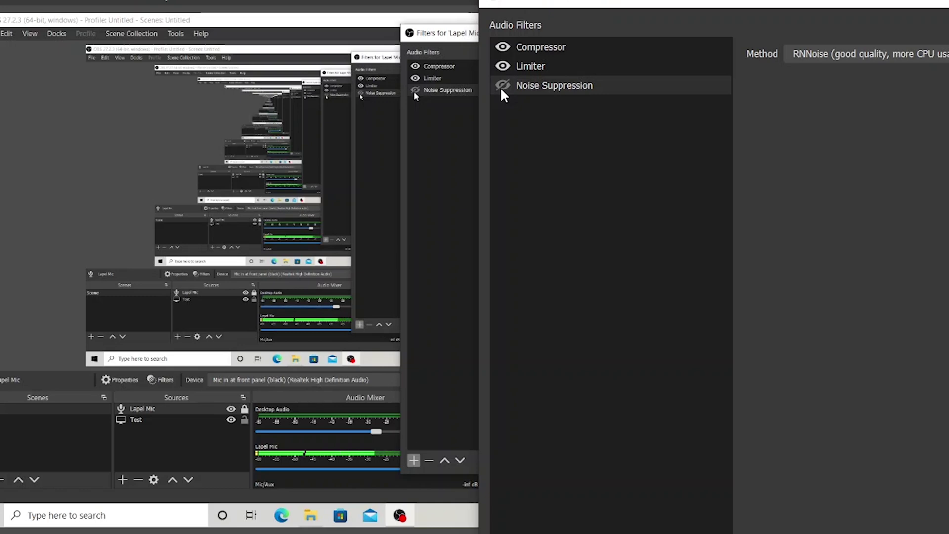
pyautogui.click(502, 85)
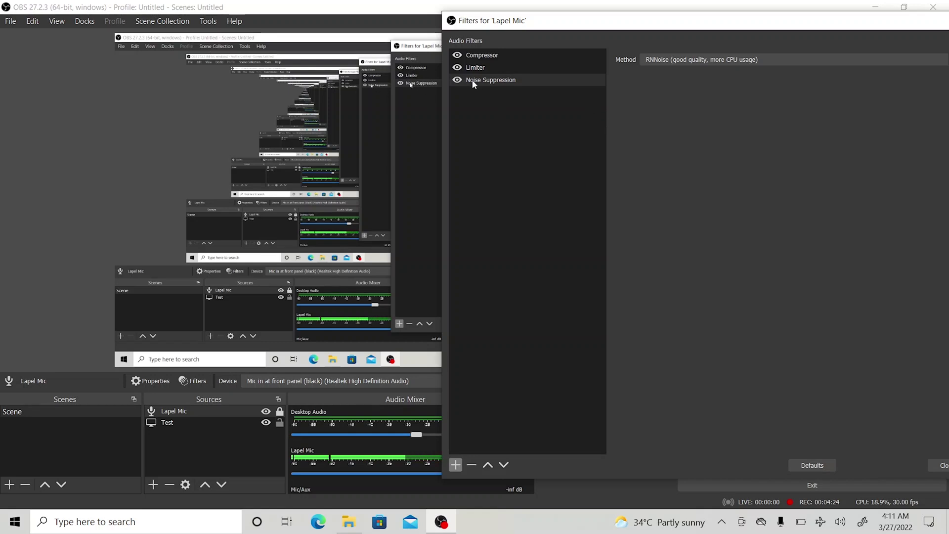
pyautogui.moveTo(577, 25)
pyautogui.mouseDown()
pyautogui.moveTo(293, 16)
pyautogui.moveTo(265, 35)
pyautogui.mouseUp()
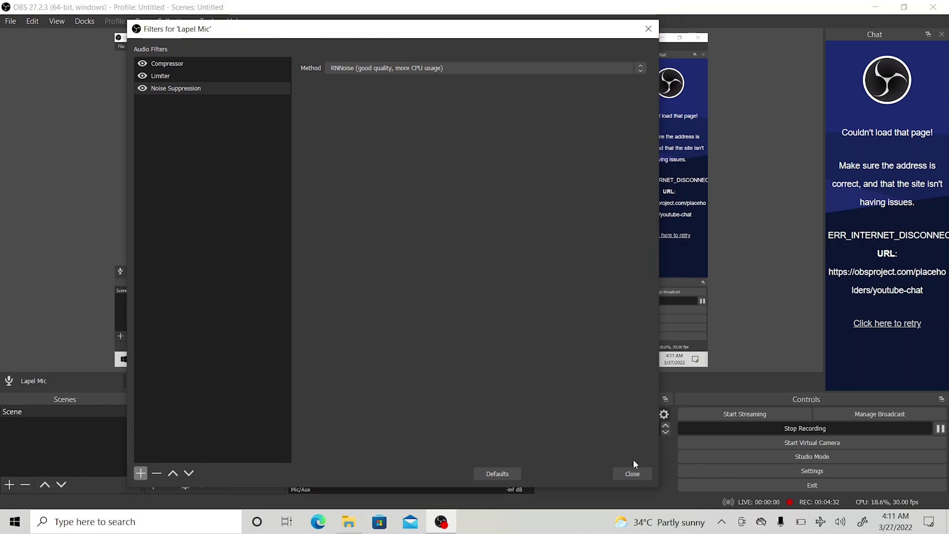
pyautogui.click(631, 473)
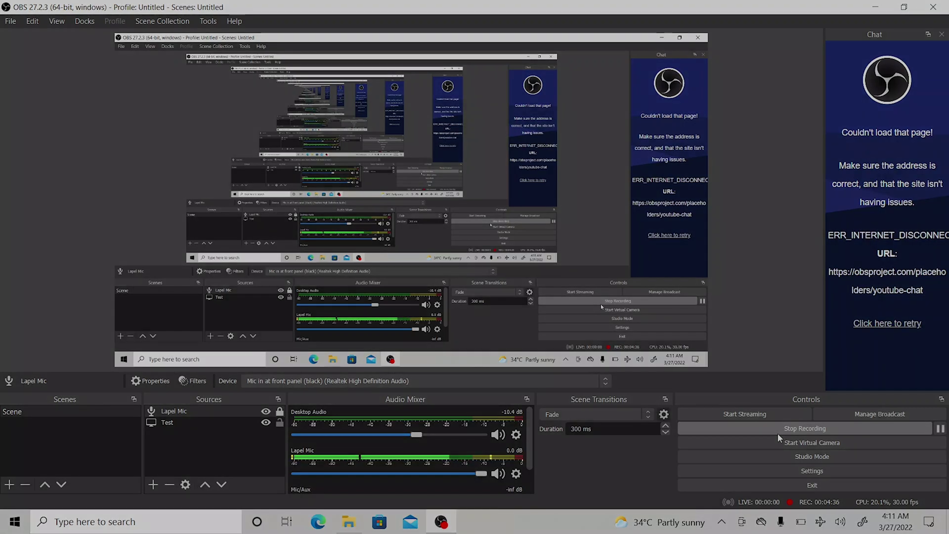